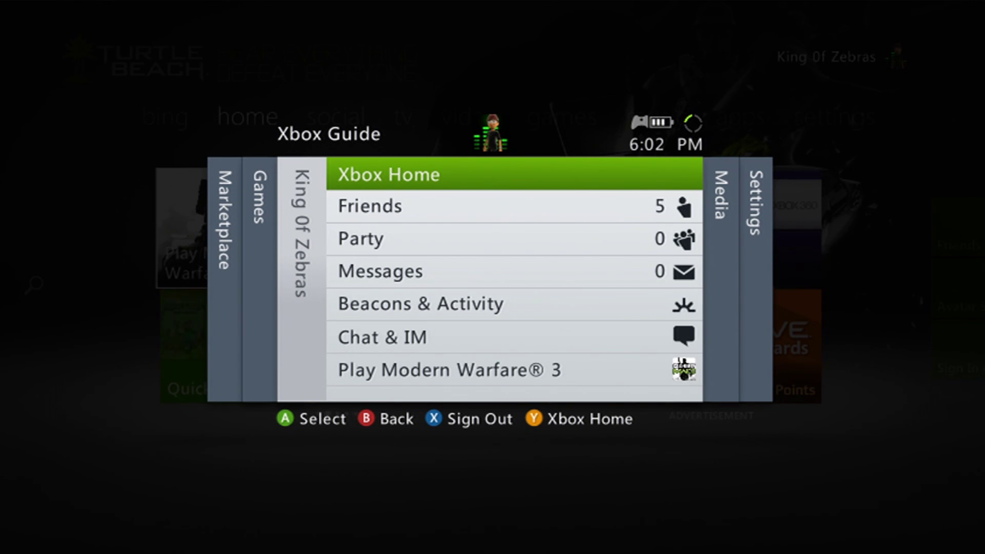
# Step: Dismiss the Xbox Guide overlay to reveal the dashboard home page
pyautogui.press('Escape')
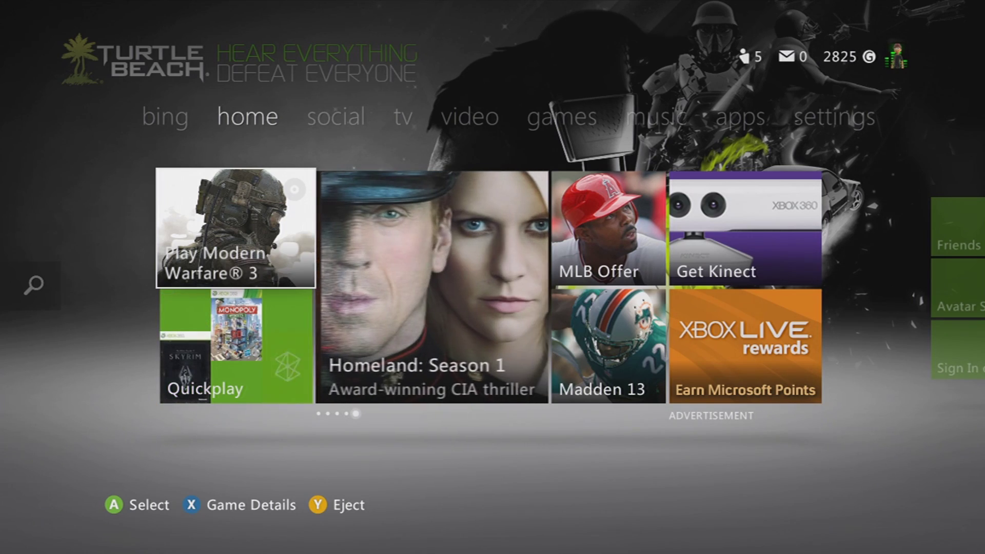
# Step: Go to Settings > System > Network Settings and select the nsys wireless network
pyautogui.press('Right')
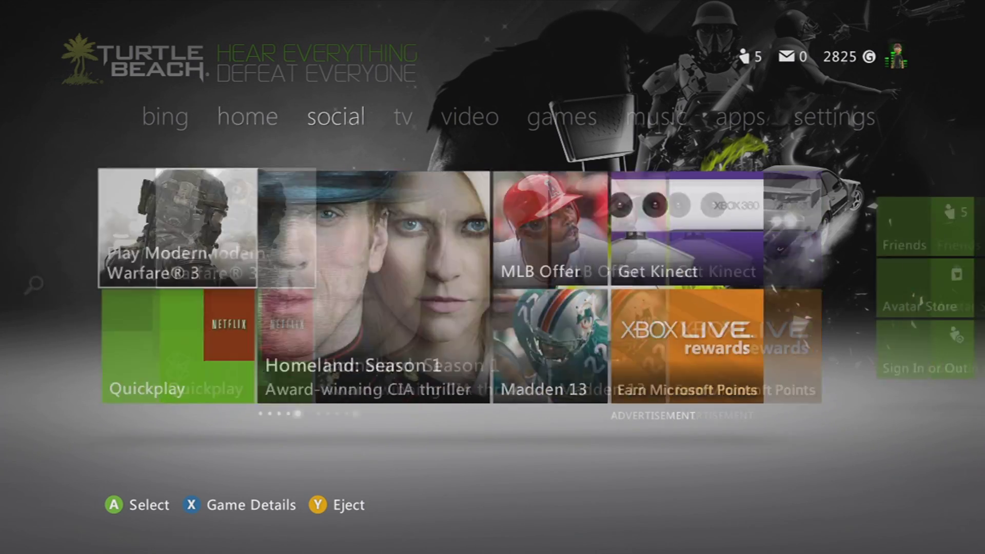
pyautogui.press('Right')
pyautogui.press('Right')
pyautogui.press('Right')
pyautogui.press('Right')
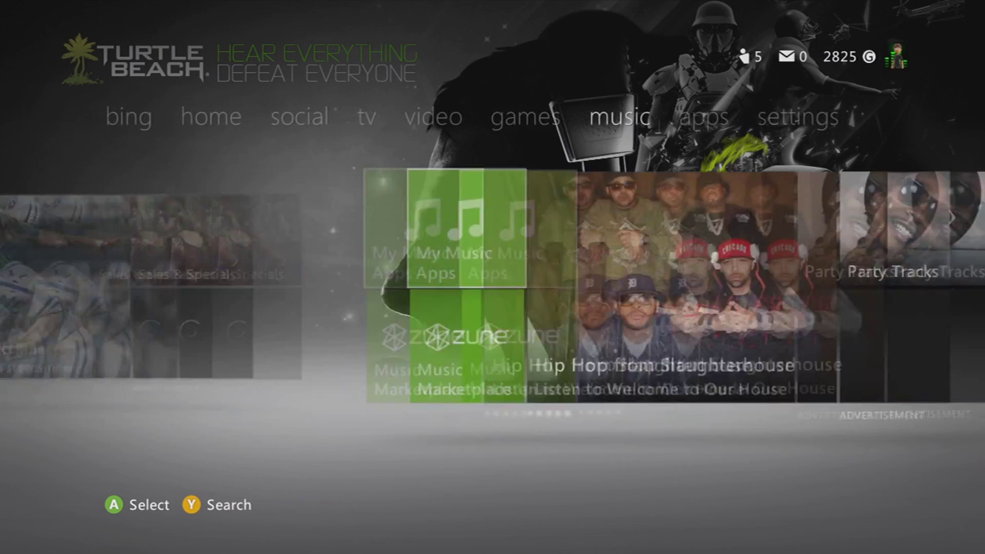
pyautogui.press('Right')
pyautogui.press('Right')
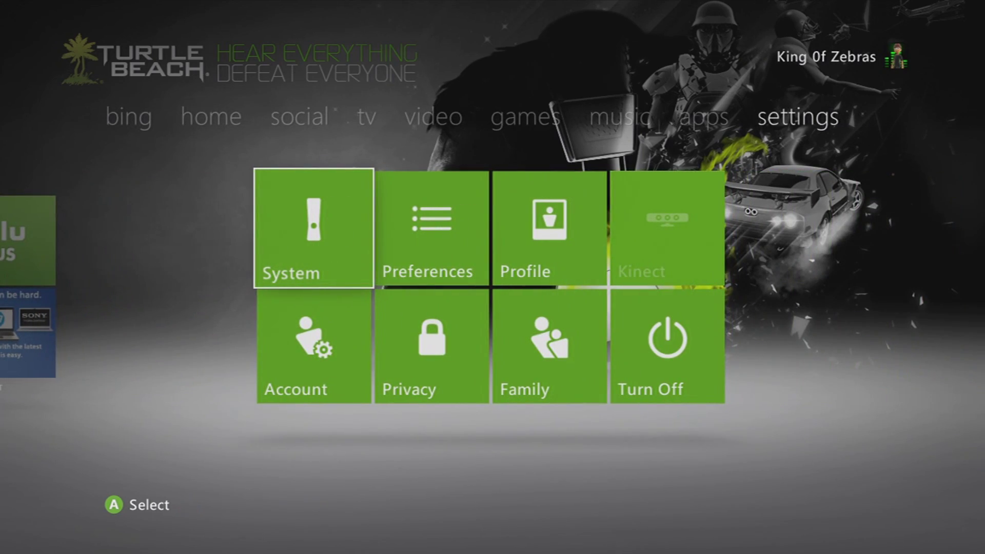
pyautogui.press('Return')
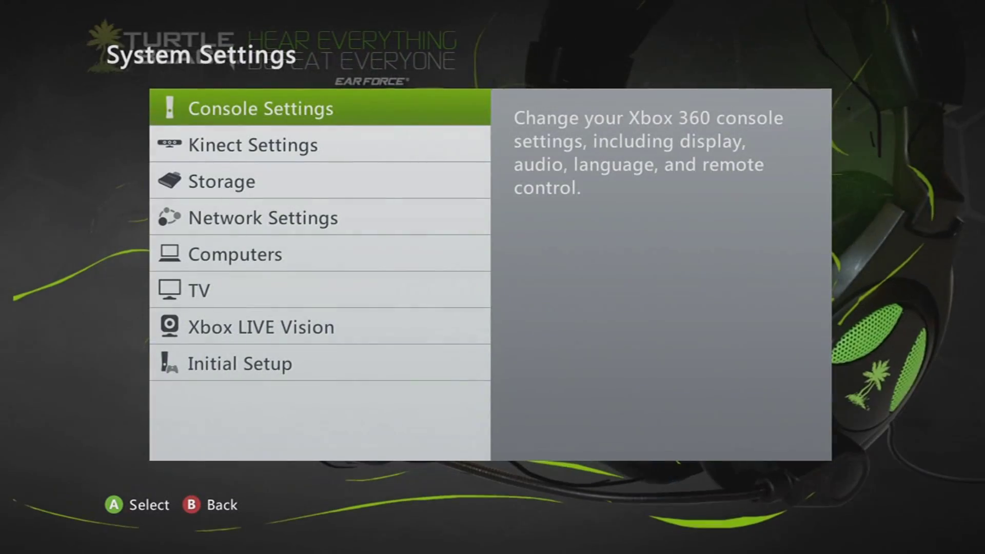
pyautogui.press('Down')
pyautogui.press('Down')
pyautogui.press('Down')
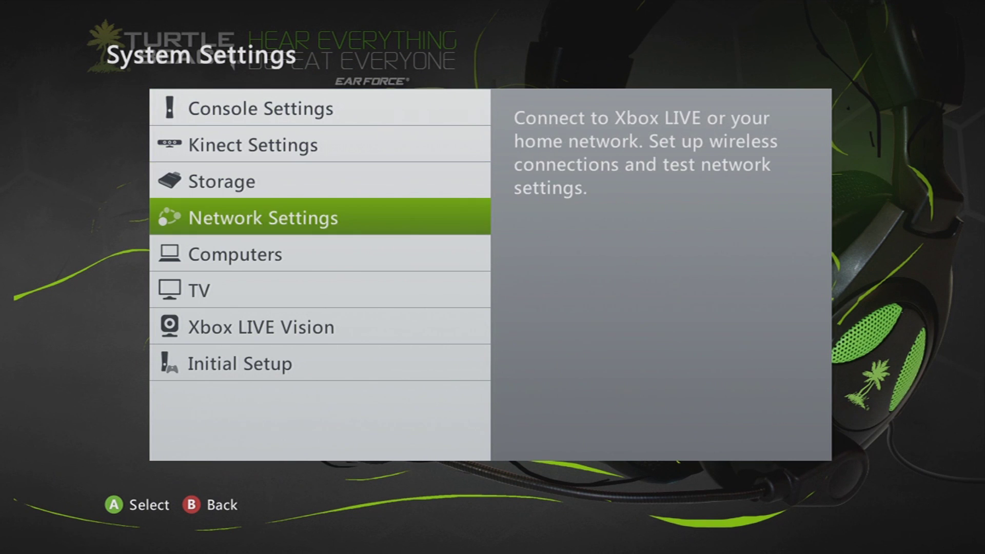
pyautogui.press('Return')
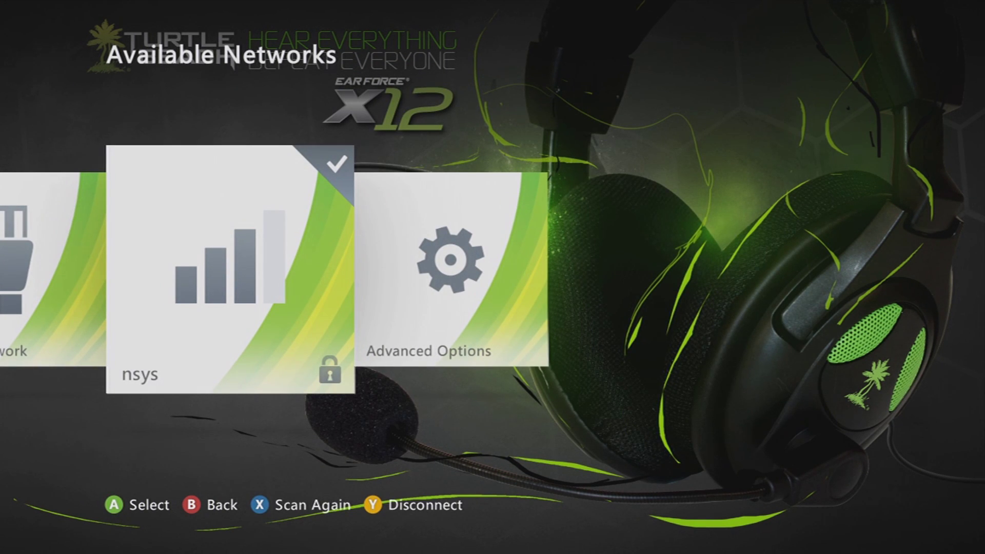
pyautogui.press('Left')
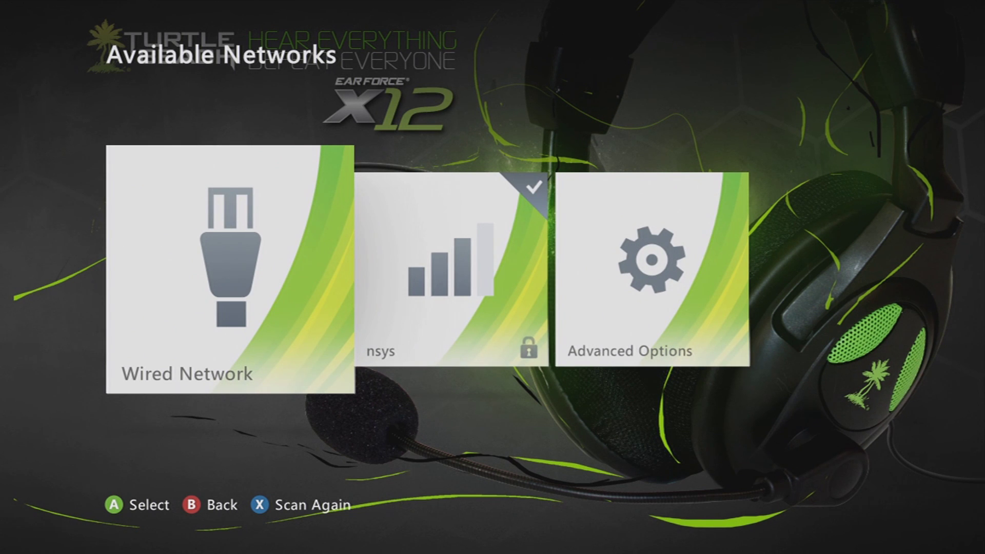
pyautogui.press('Right')
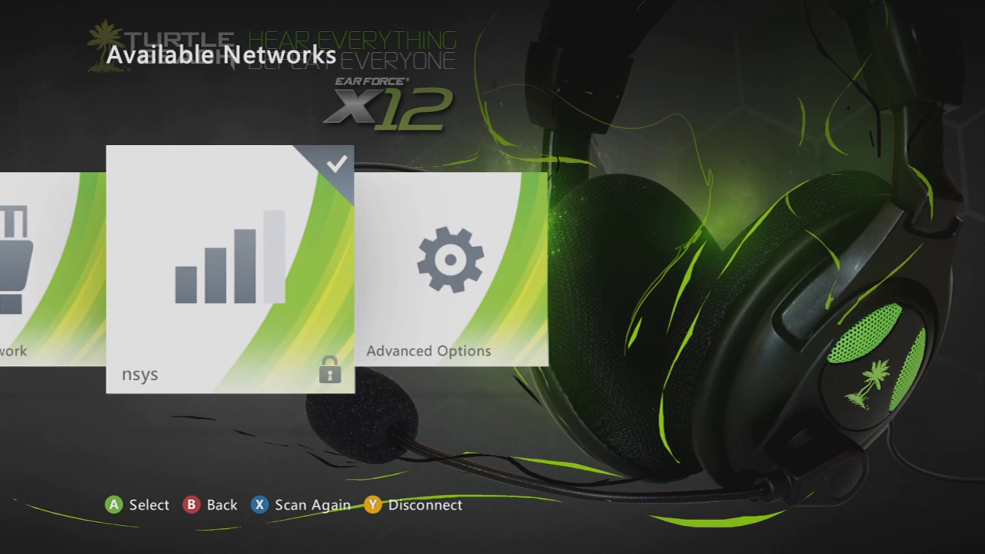
pyautogui.press('Return')
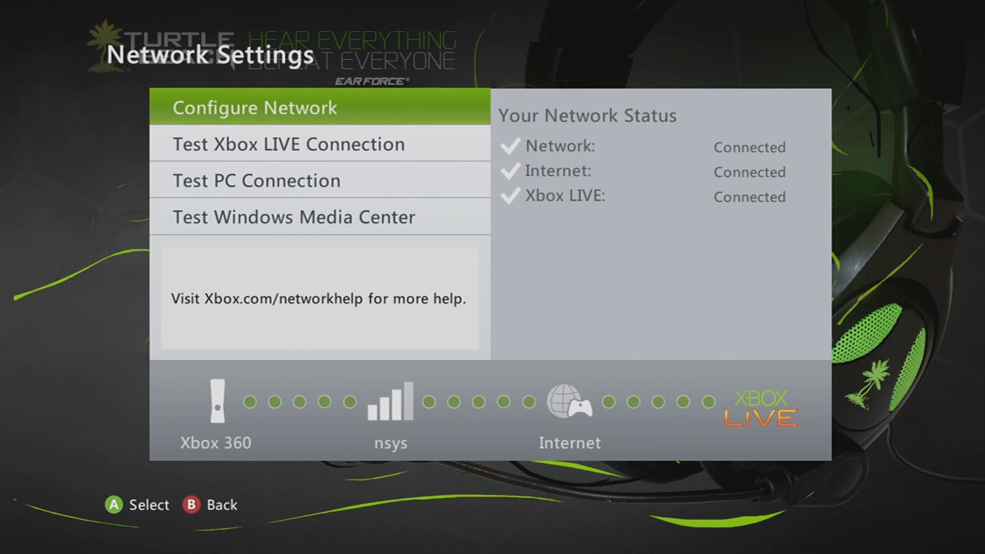
# Step: Run the Xbox LIVE connection test, cancel its warning, and return to network settings
pyautogui.press('Down')
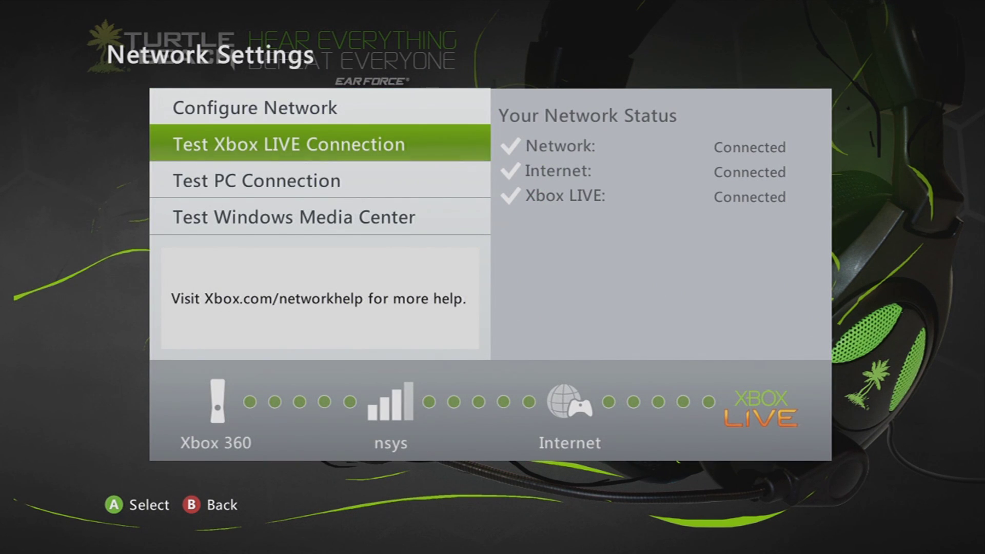
pyautogui.press('Return')
pyautogui.press('Return')
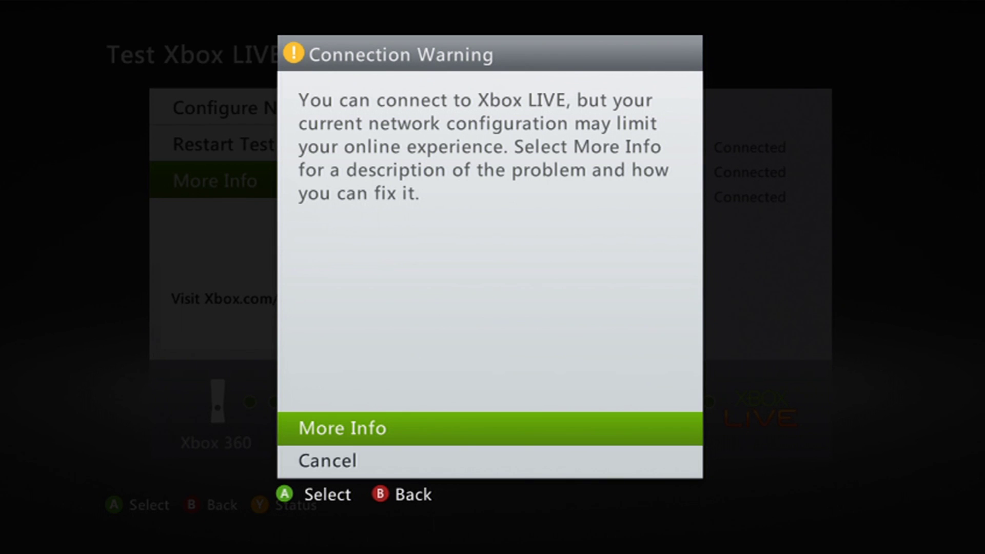
pyautogui.press('Down')
pyautogui.press('Return')
pyautogui.press('Up')
pyautogui.press('Escape')
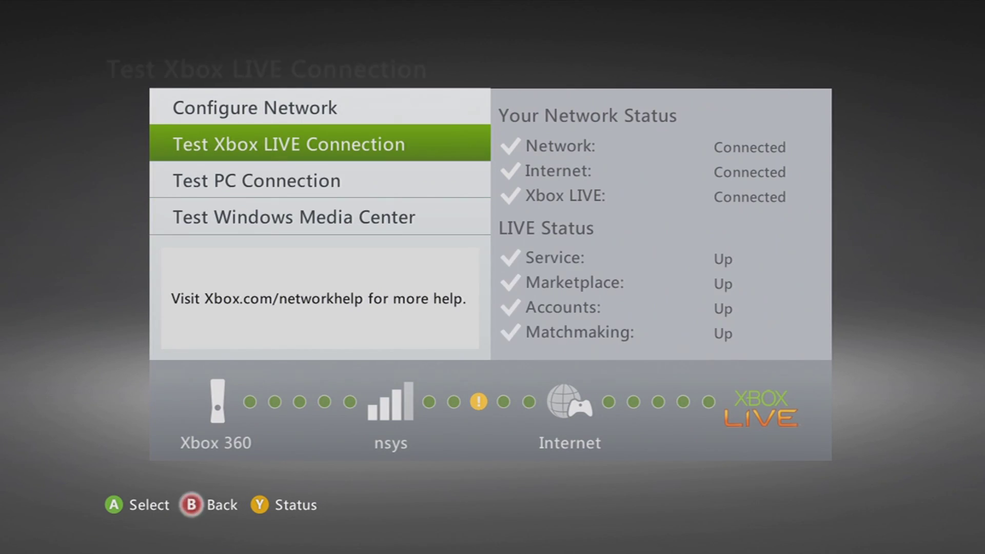
# Step: Open Configure Network to view Basic Settings with IP 192.168.9.105 and automatic DNS
pyautogui.press('Up')
pyautogui.press('Return')
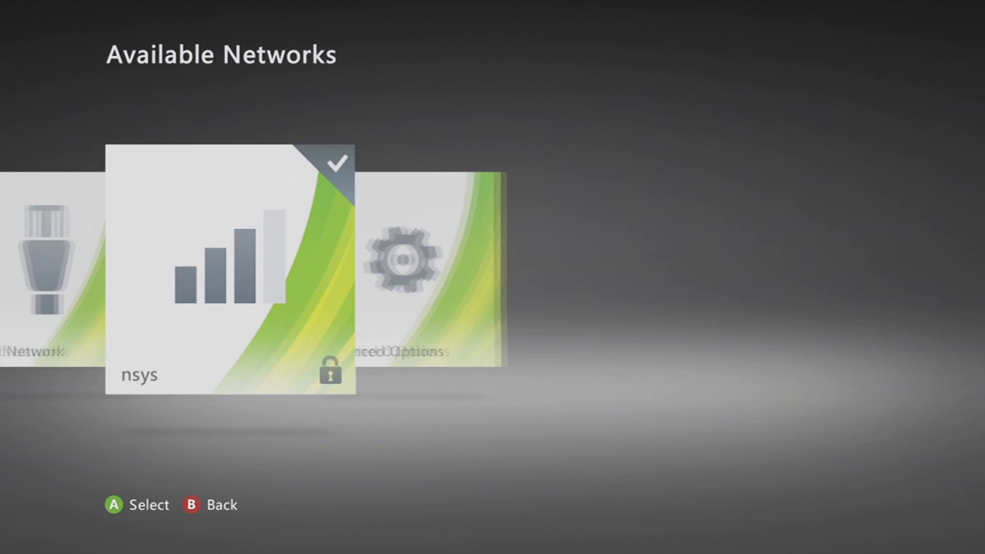
pyautogui.press('Escape')
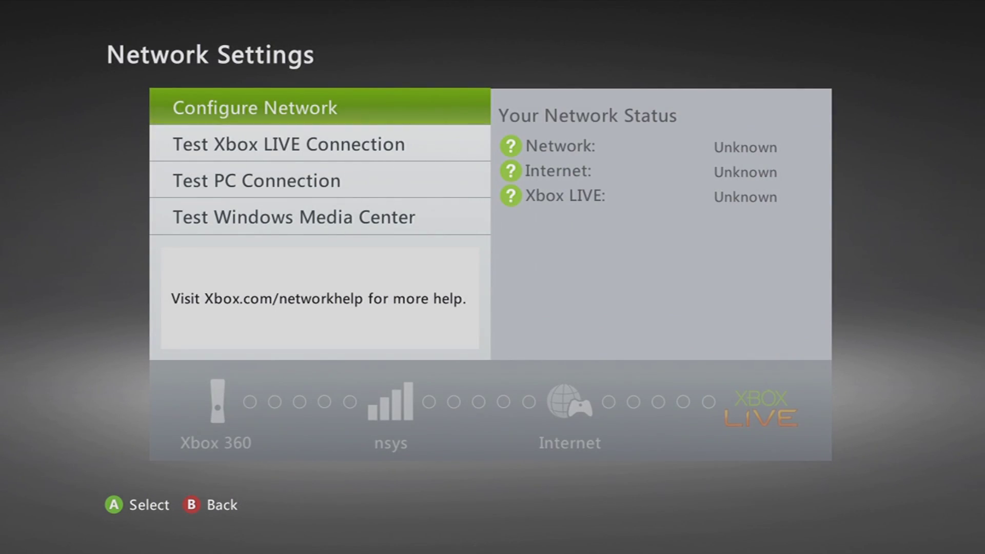
pyautogui.press('Return')
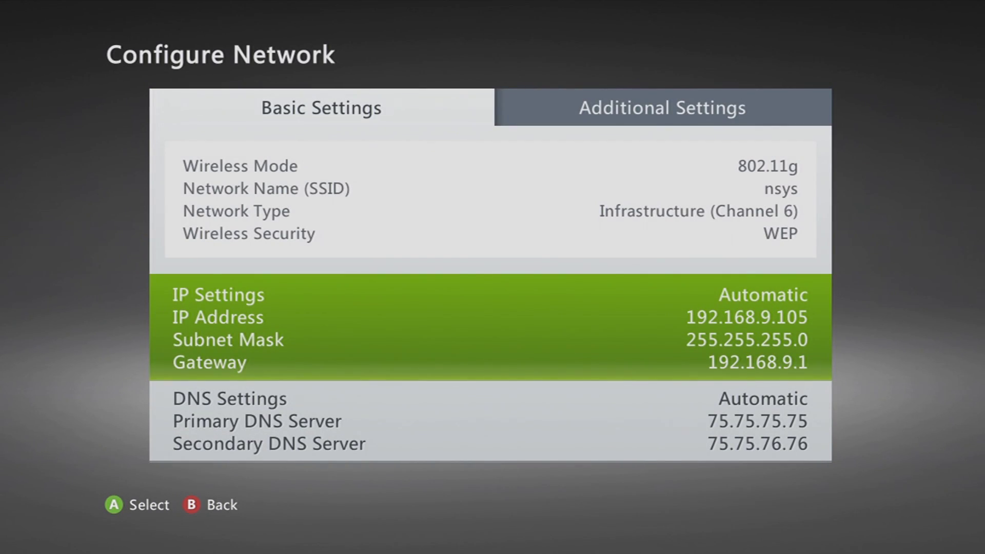
pyautogui.press('Return')
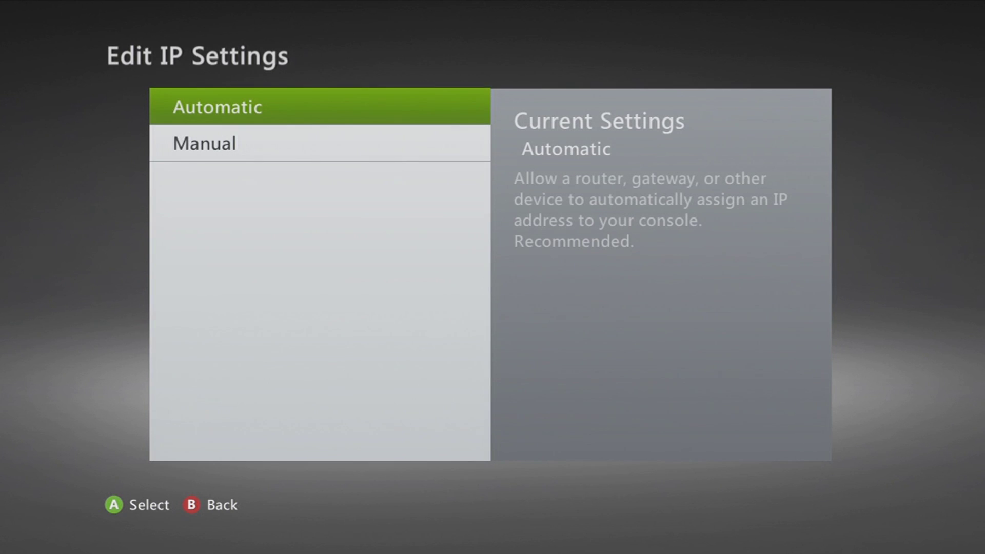
pyautogui.press('Down')
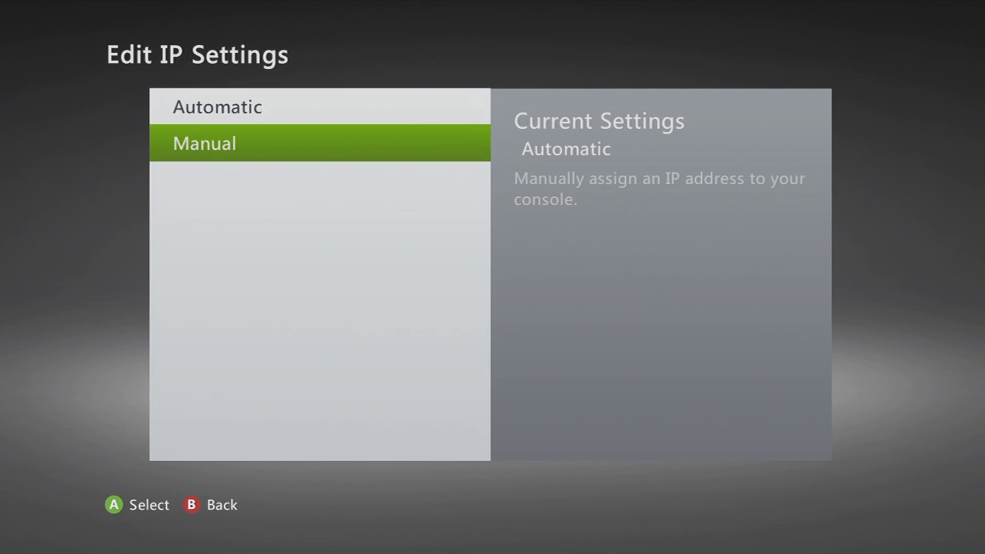
pyautogui.press('Up')
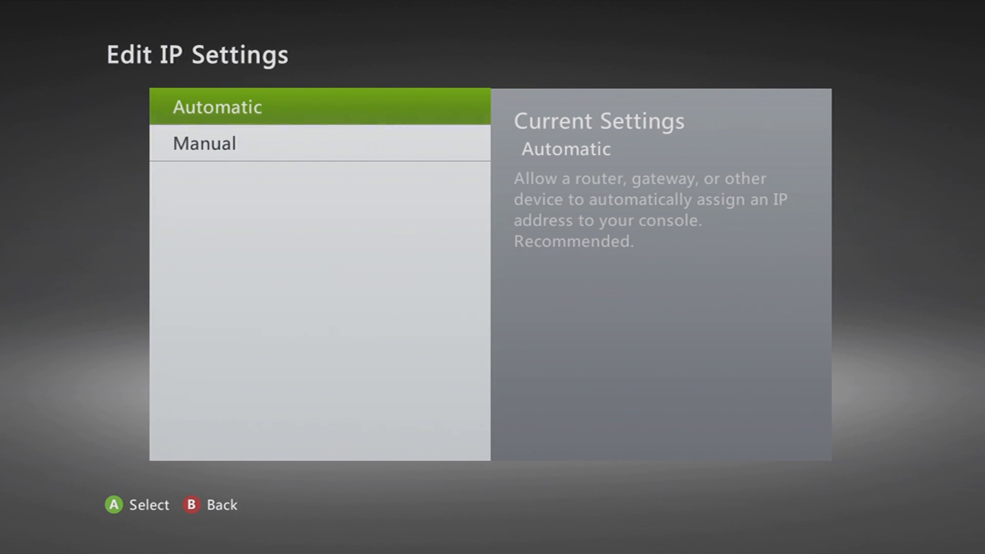
pyautogui.press('Return')
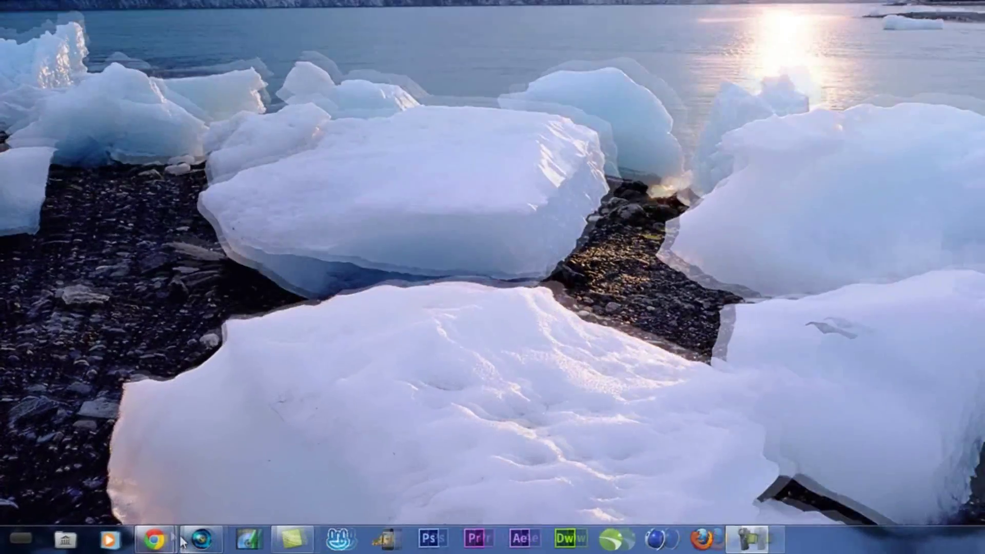
# Step: Launch Google Chrome and start Command Prompt as administrator via a cmd search
pyautogui.rightClick(115, 539)
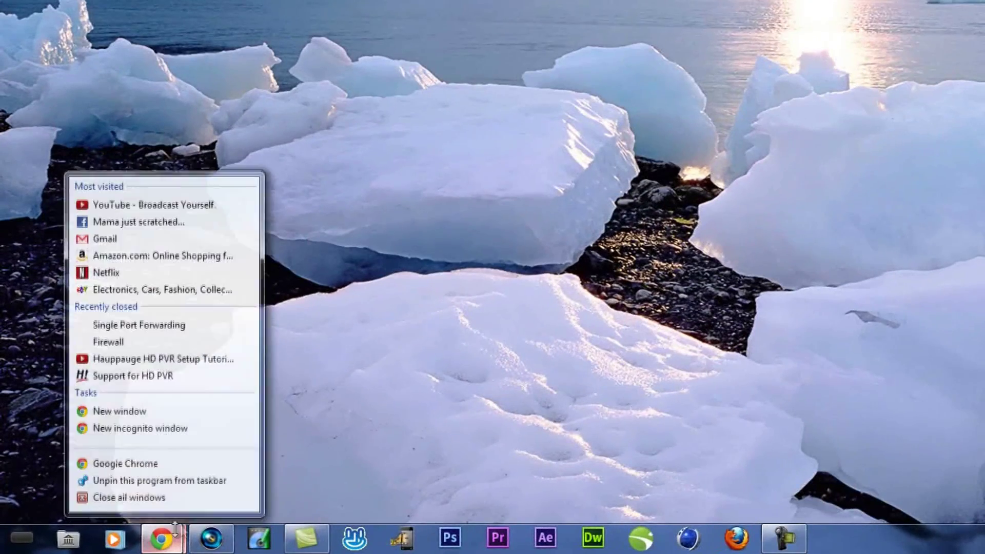
pyautogui.click(171, 464)
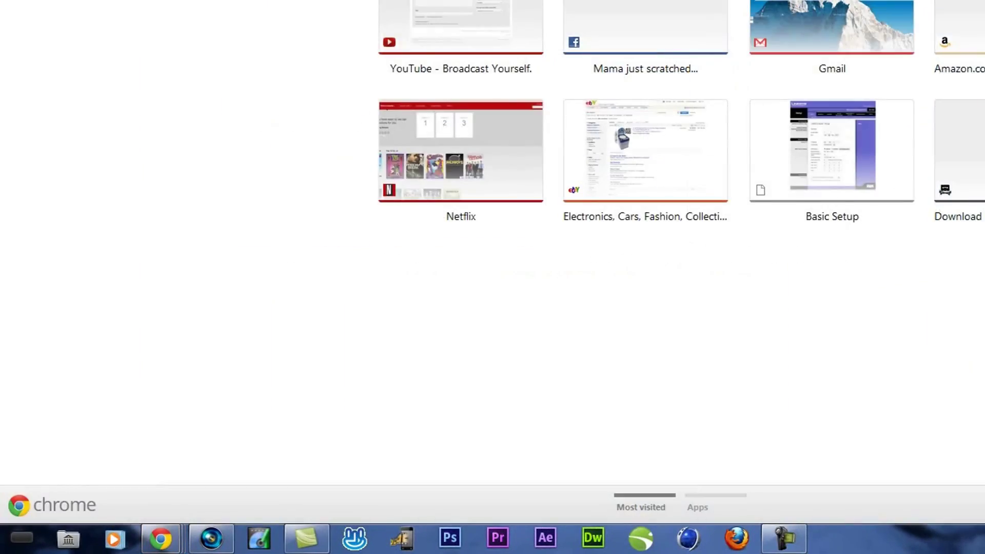
pyautogui.click(21, 538)
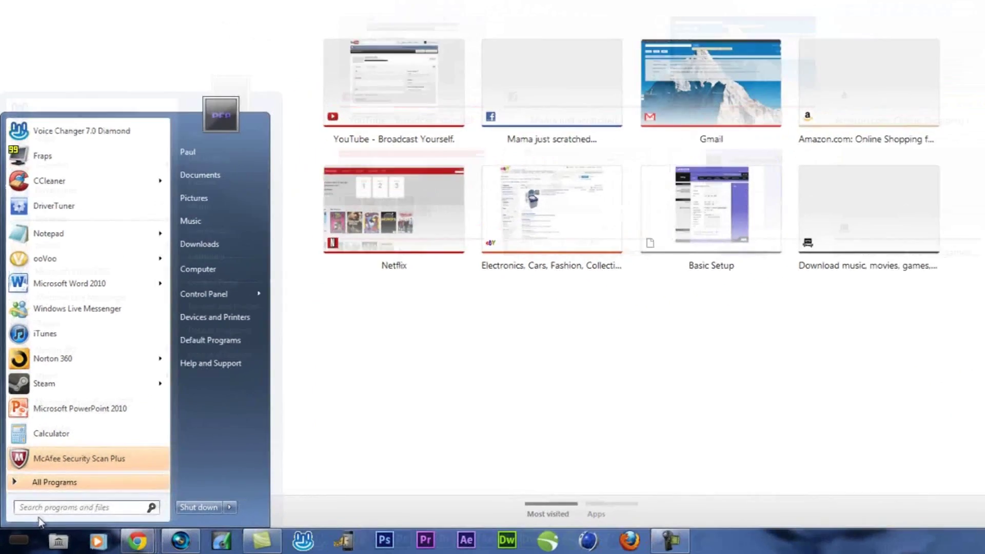
pyautogui.write('cmd')
pyautogui.press('super+r')
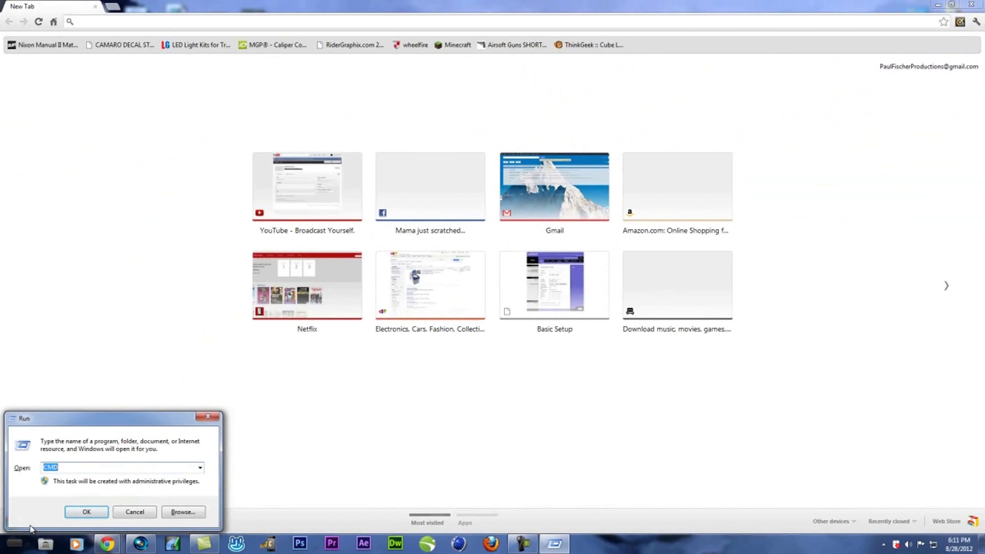
pyautogui.press('Return')
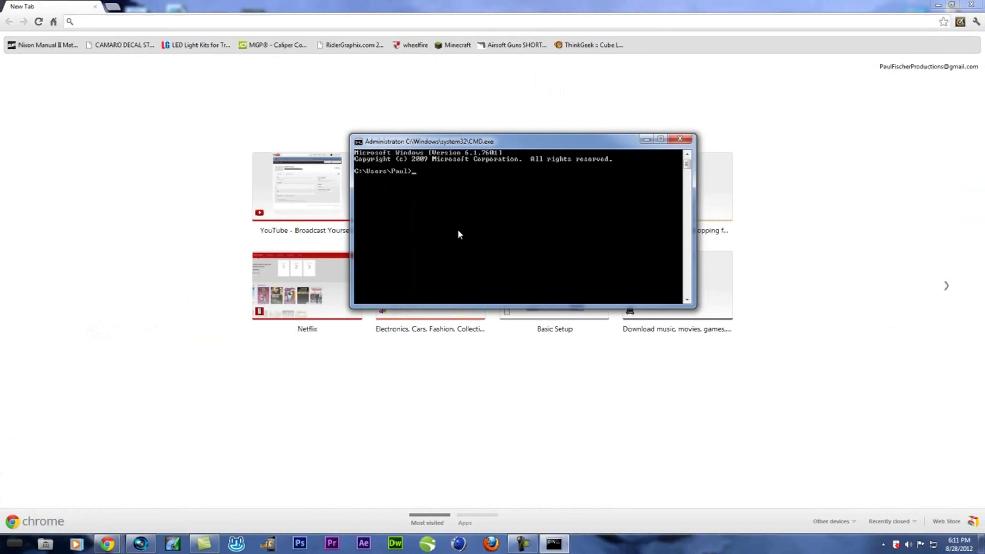
# Step: Run ipconfig to read IPv4 192.168.9.100 and gateway 192.168.9.1, then close Command Prompt
pyautogui.write('ipconfig')
pyautogui.press('Return')
pyautogui.scroll(6, 457, 228)
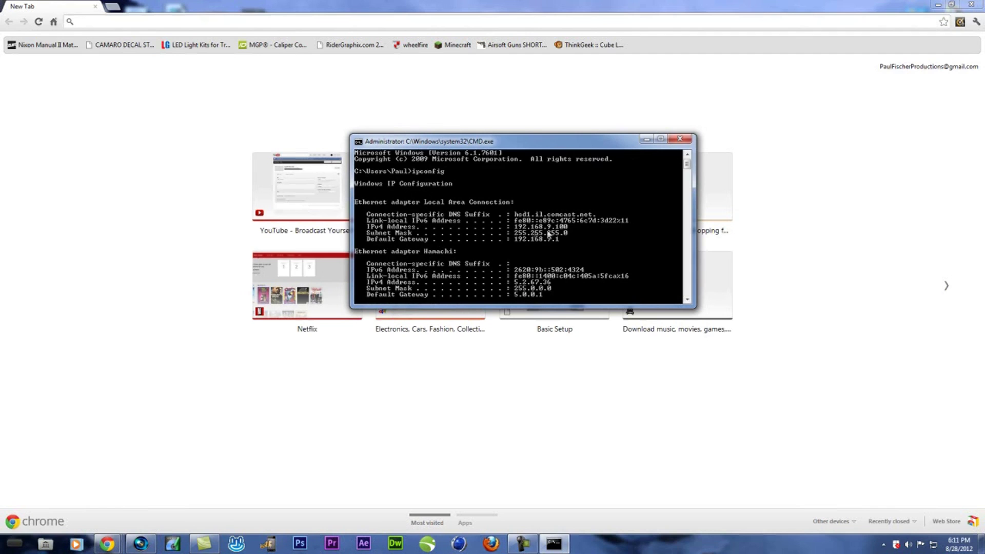
pyautogui.click(680, 139)
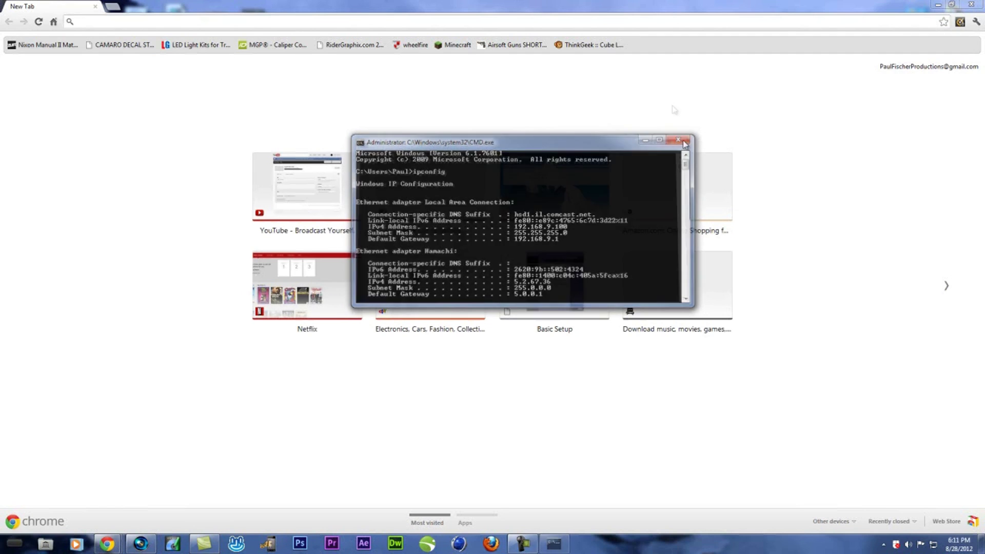
# Step: Load the router at 192.168.9.1 and open Applications & Gaming's Single Port Forwarding list
pyautogui.click(550, 24)
pyautogui.write('192.168.9.1')
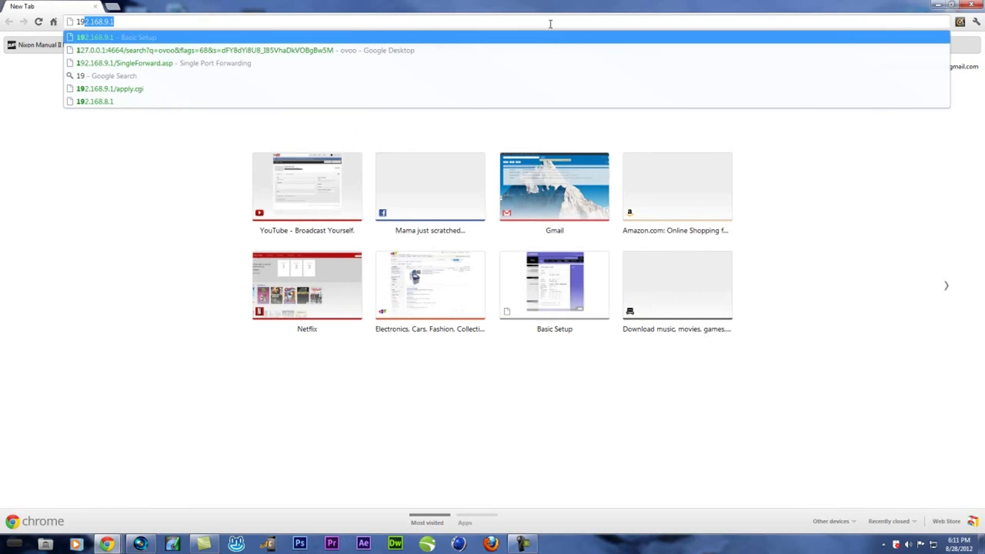
pyautogui.press('Return')
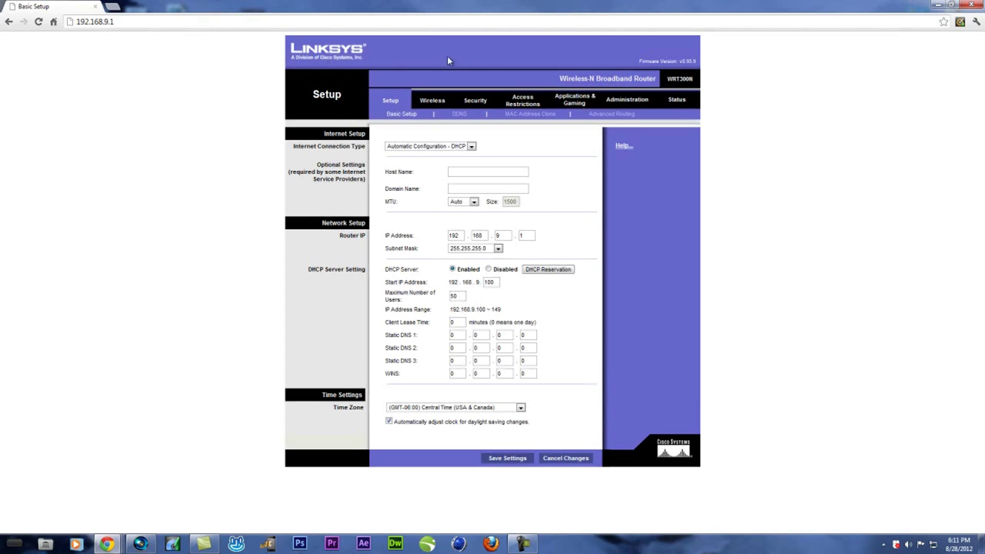
pyautogui.click(575, 99)
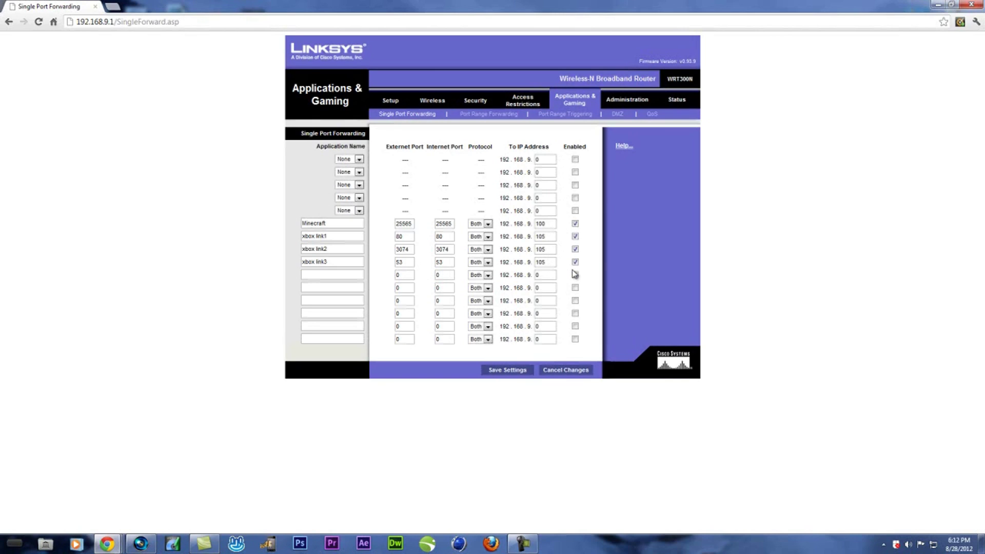
# Step: Enable the xbox link1 rule, review UPnP under Administration, then view Security's Firewall page
pyautogui.click(575, 236)
pyautogui.click(626, 105)
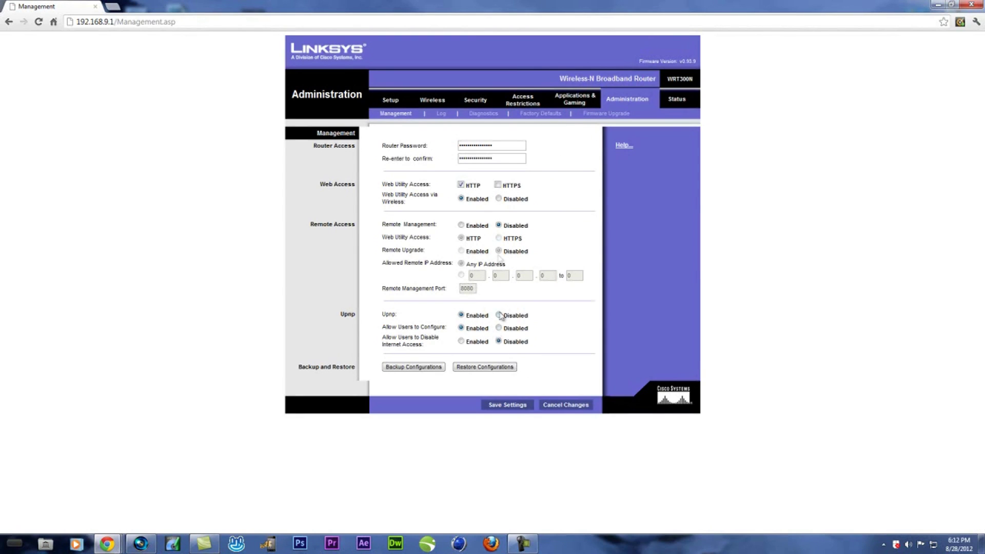
pyautogui.click(475, 100)
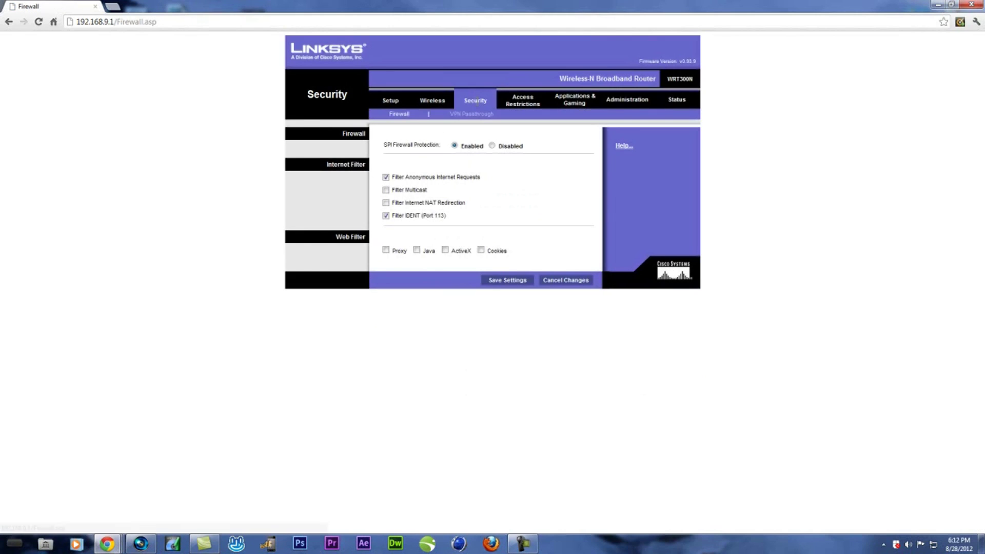